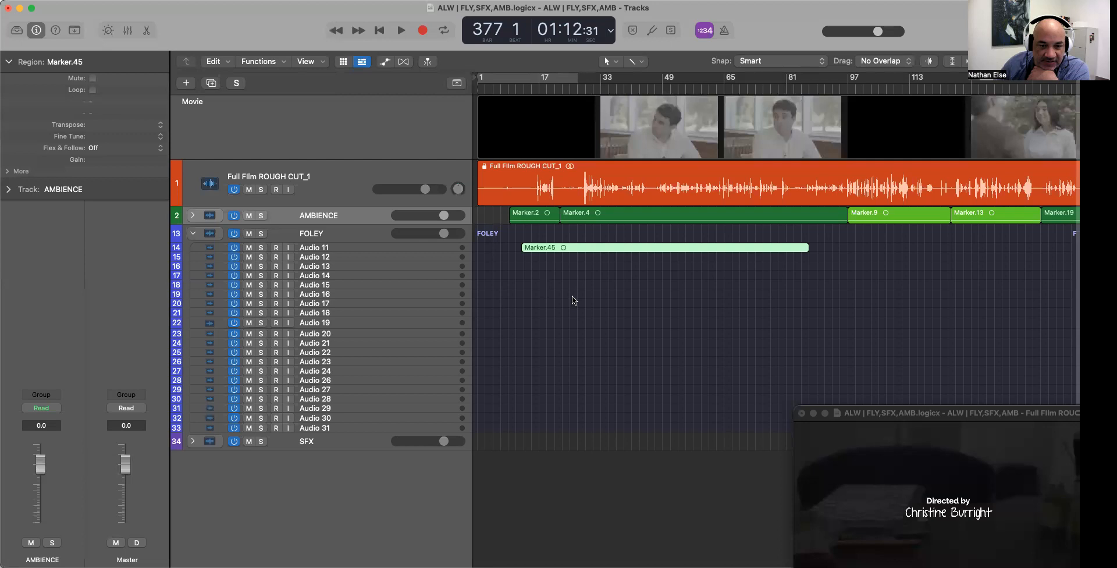
Expand the AMBIENCE and SFX track stacks to view their tracks, and collapse all three stacks
{"action": "scroll", "coordinate": [573, 298], "scroll_direction": "left", "scroll_amount": 10}
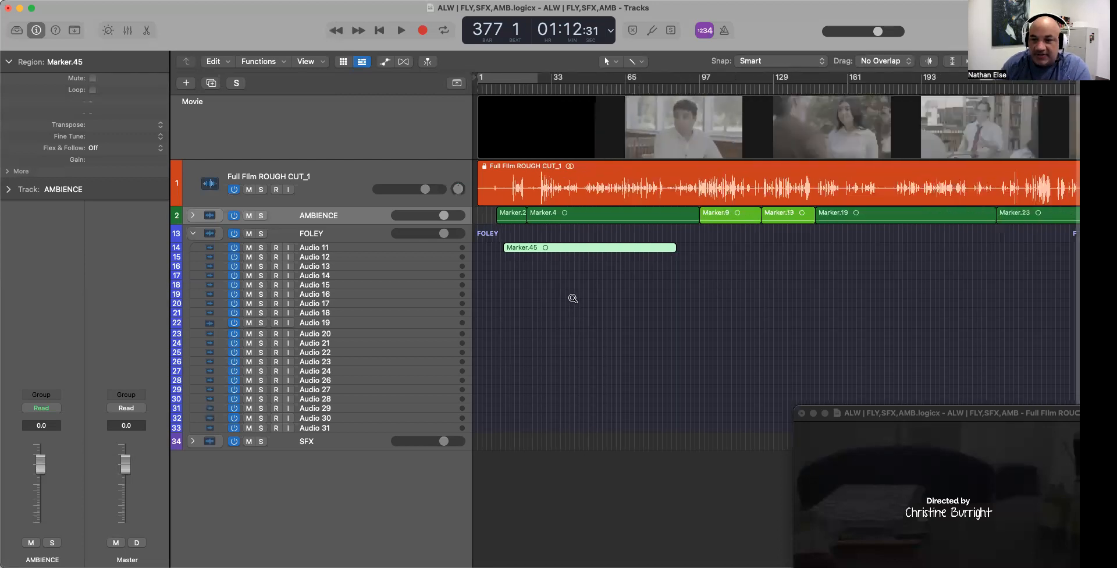
{"action": "scroll", "coordinate": [573, 297], "scroll_direction": "left", "scroll_amount": 2}
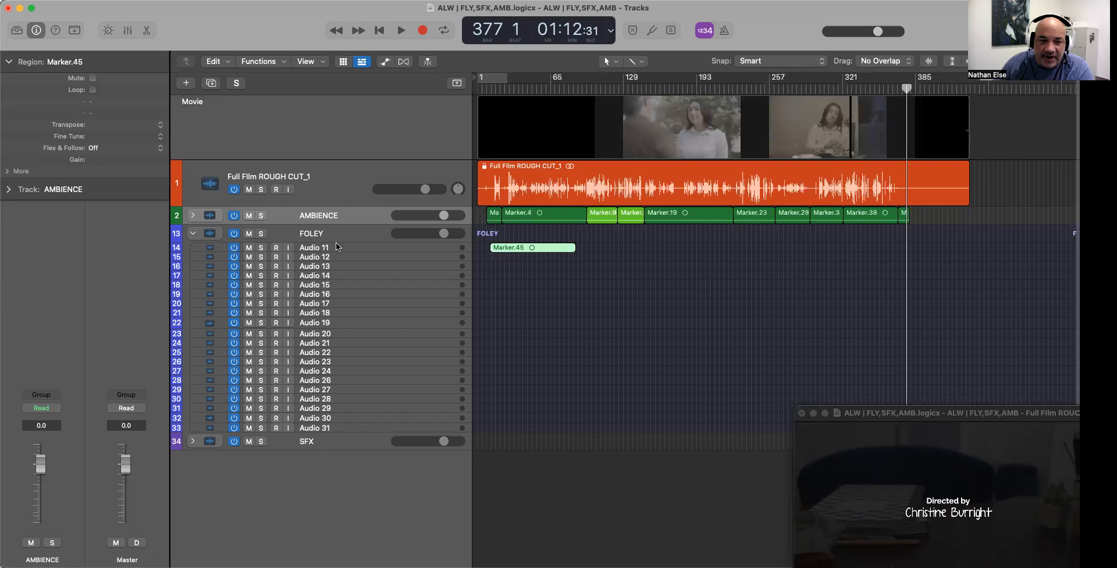
{"action": "left_click", "coordinate": [193, 215]}
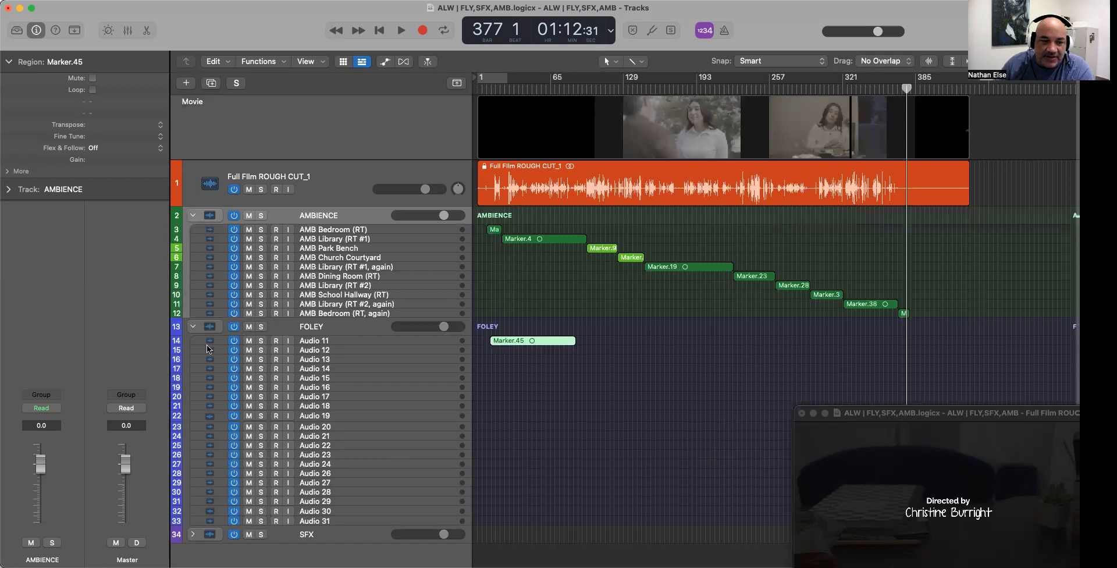
{"action": "left_click", "coordinate": [193, 534]}
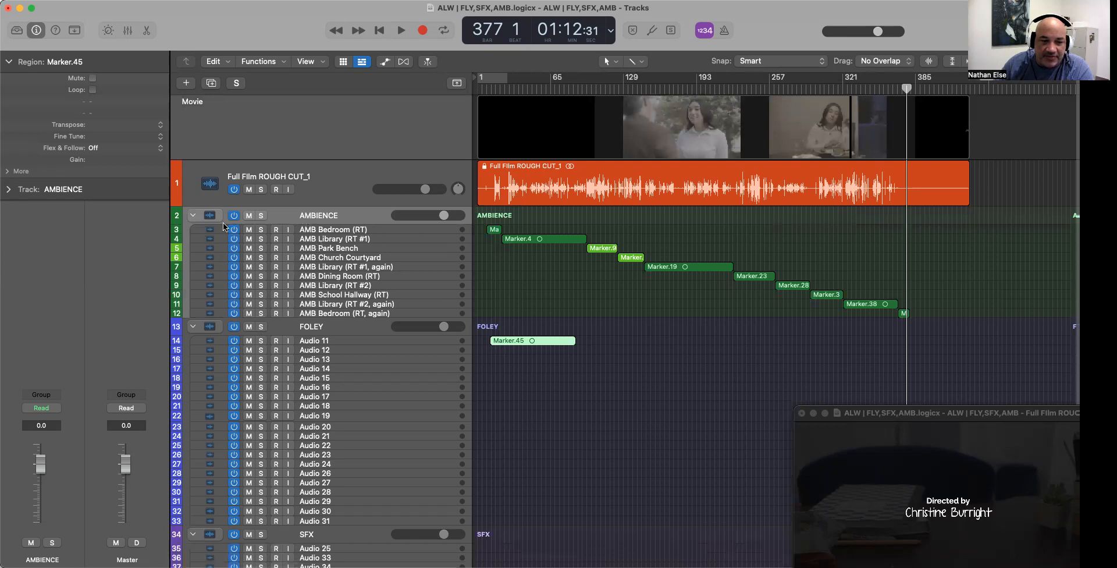
{"action": "left_click", "coordinate": [193, 215], "text": "alt"}
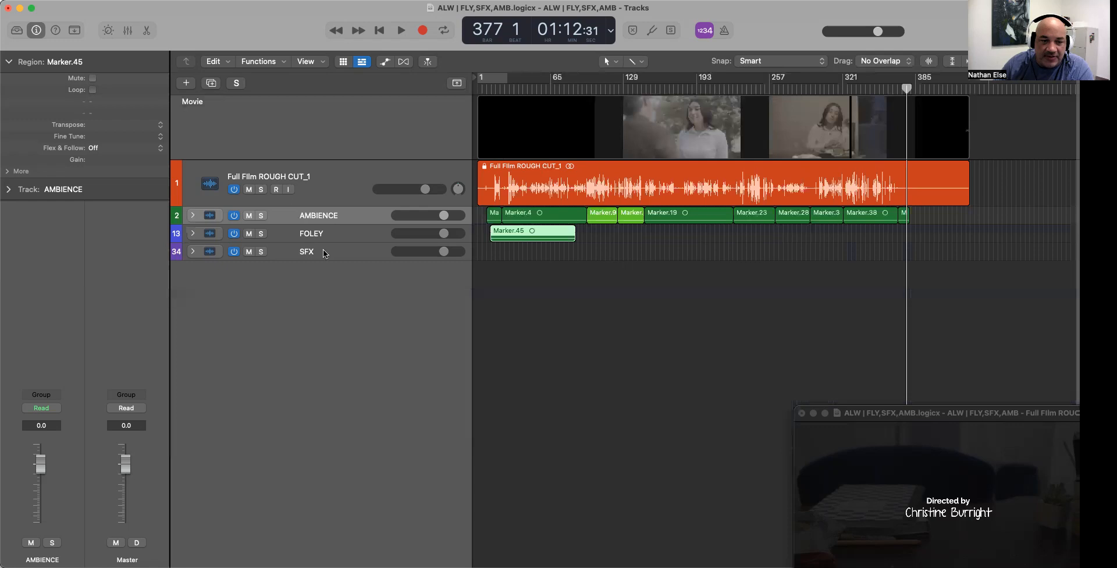
Expand only the AMBIENCE track stack and increase the height of the tracks
{"action": "left_click", "coordinate": [192, 215]}
{"action": "scroll", "coordinate": [448, 276], "scroll_direction": "up", "scroll_amount": 5}
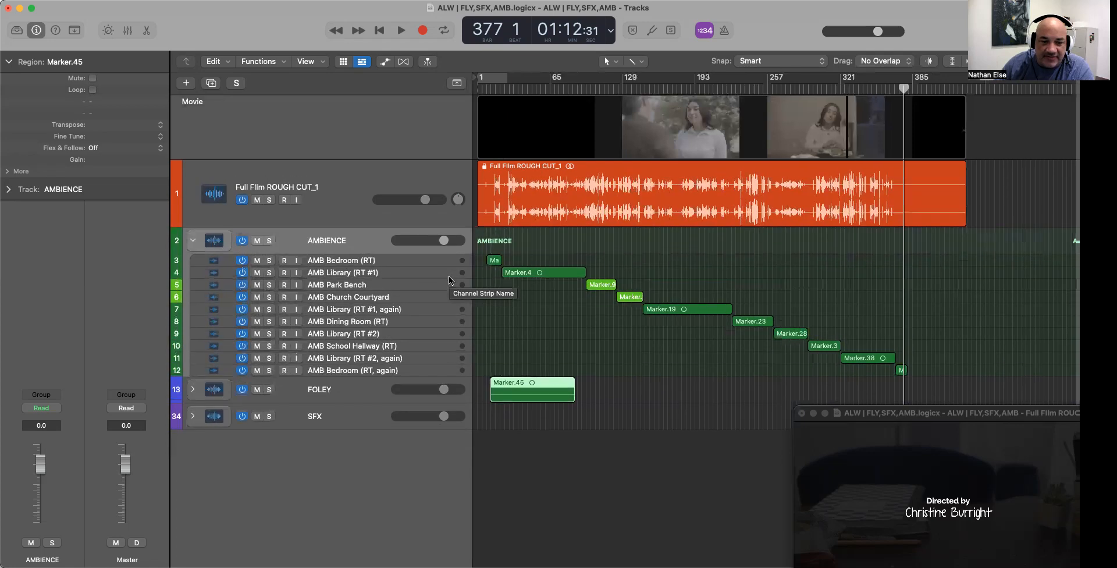
{"action": "scroll", "coordinate": [449, 276], "scroll_direction": "up", "scroll_amount": 5}
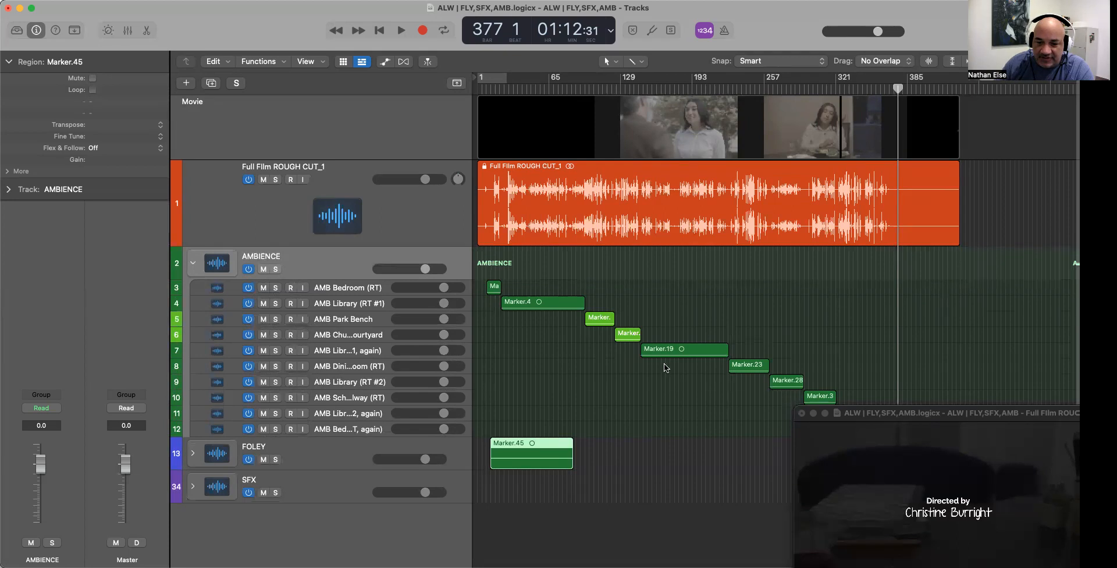
{"action": "mouse_move", "coordinate": [553, 306]}
{"action": "left_mouse_down"}
{"action": "mouse_move", "coordinate": [556, 294]}
{"action": "mouse_move", "coordinate": [610, 287]}
{"action": "mouse_move", "coordinate": [1067, 293]}
{"action": "left_mouse_up"}
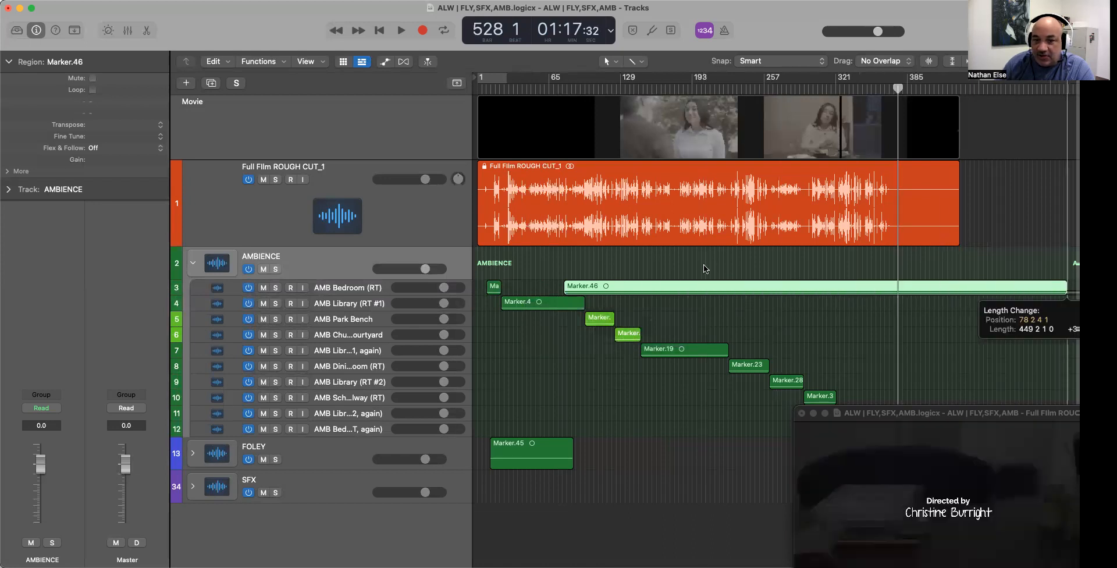
{"action": "key", "text": "super+z"}
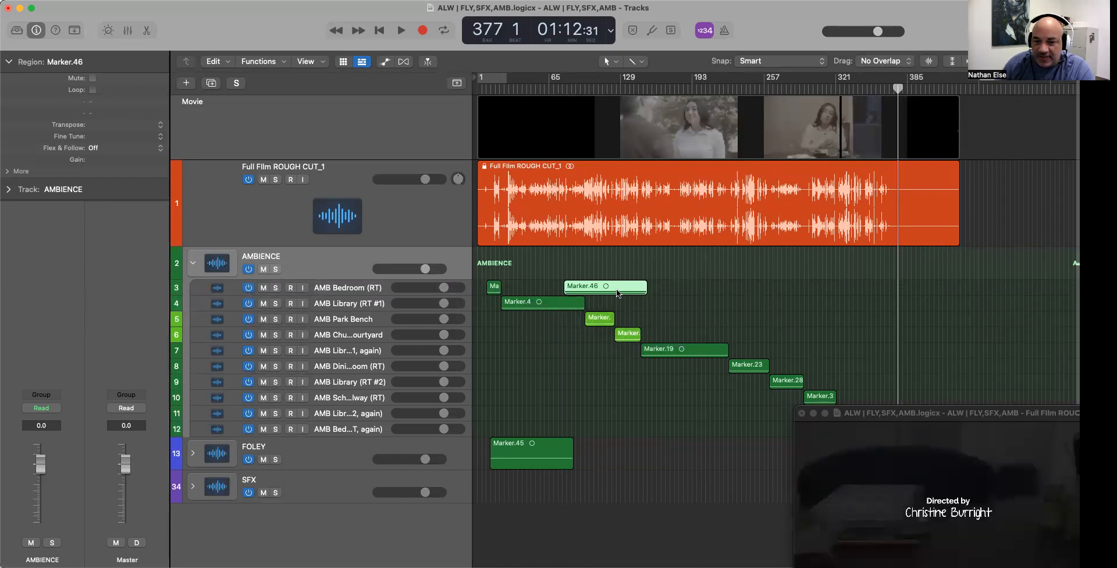
{"action": "key", "text": "super+z"}
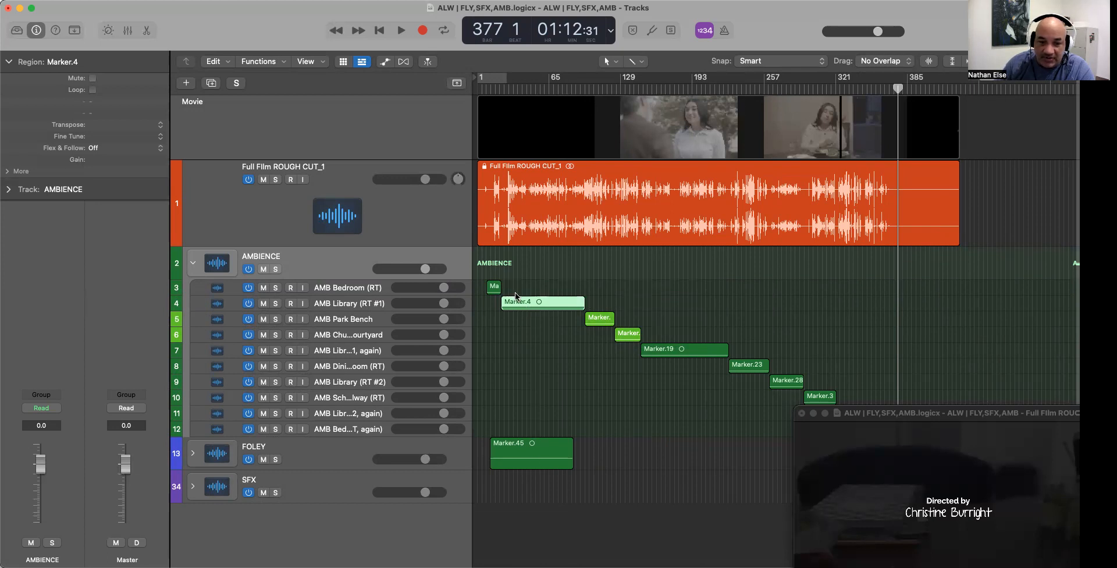
Close the floating movie window
{"action": "key", "text": "super+Left"}
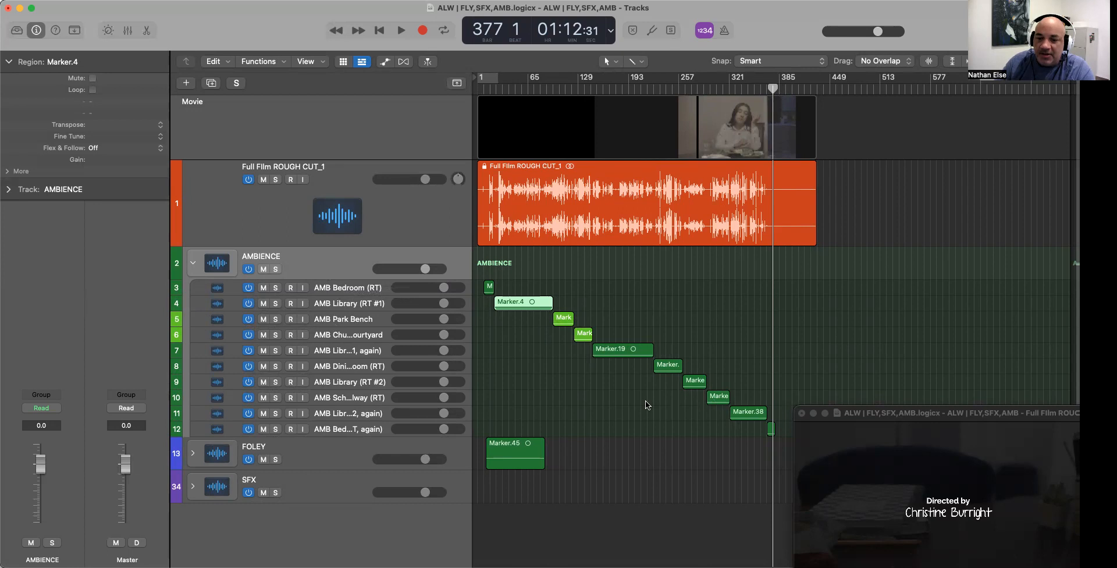
{"action": "key", "text": "super+Right"}
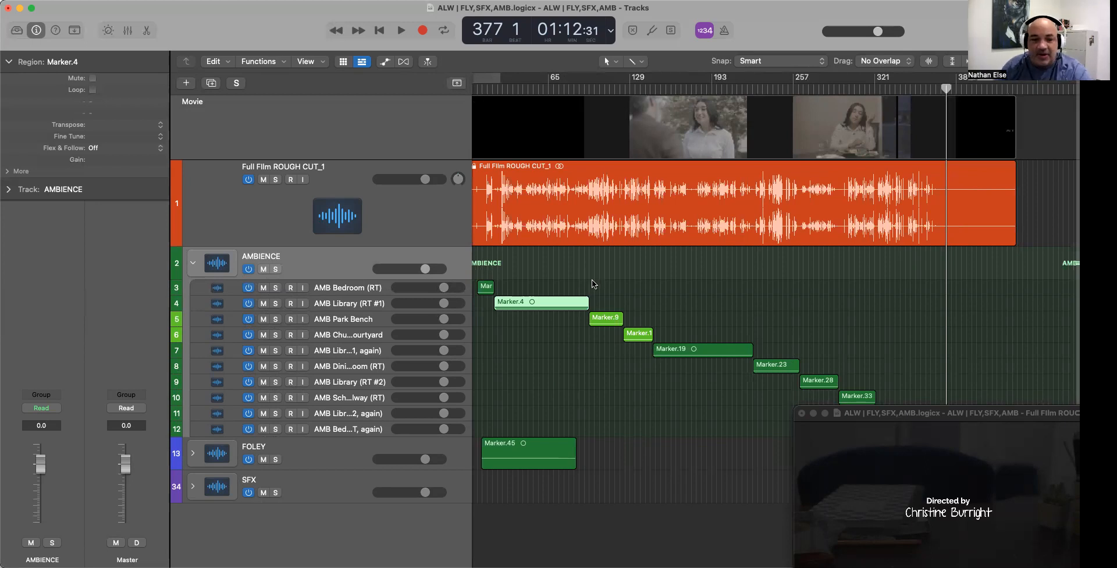
{"action": "scroll", "coordinate": [496, 336], "scroll_direction": "down", "scroll_amount": 1}
{"action": "scroll", "coordinate": [495, 336], "scroll_direction": "up", "scroll_amount": 1}
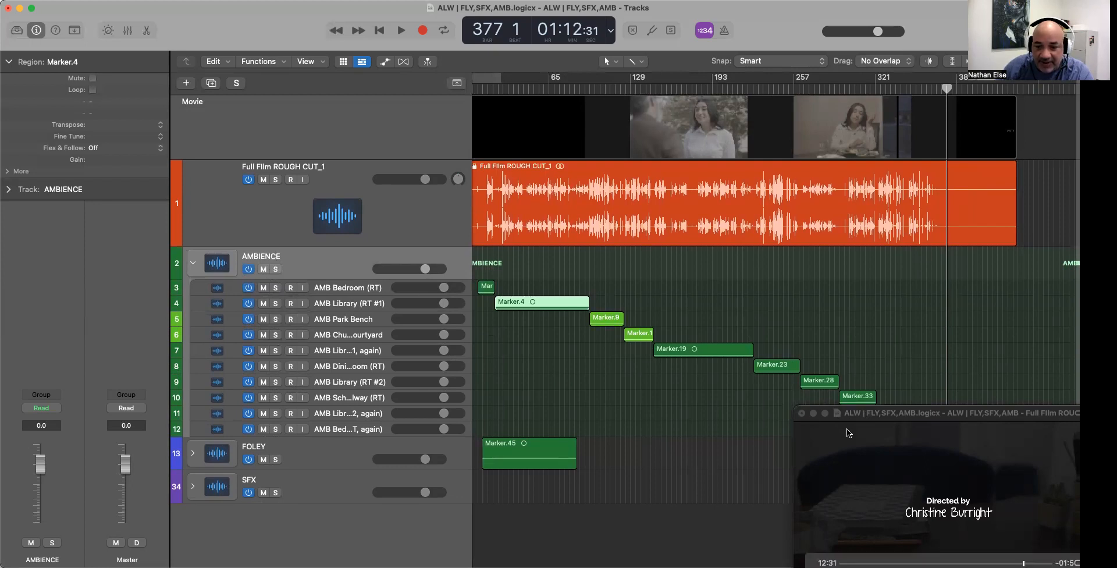
{"action": "left_click", "coordinate": [802, 413]}
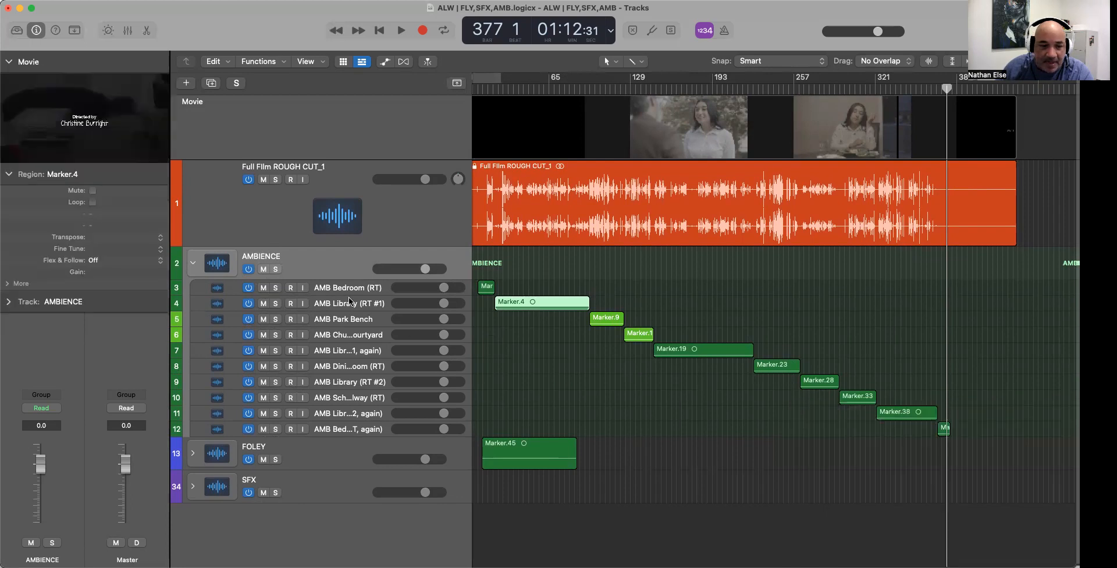
Recolor the Marker.45 region on the FOLEY stack to match its track color
{"action": "left_click", "coordinate": [494, 320]}
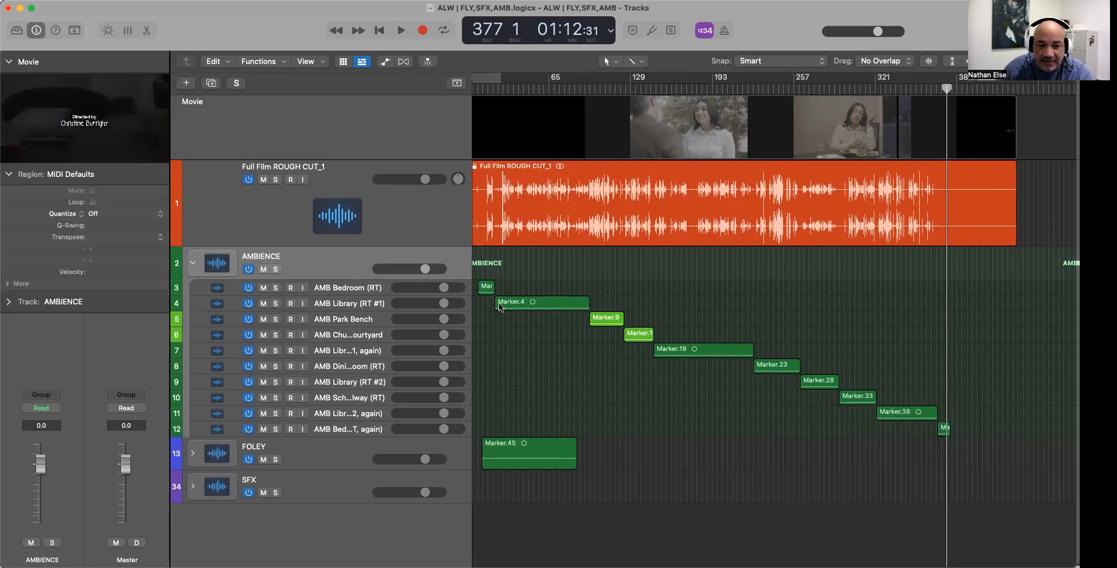
{"action": "left_click", "coordinate": [528, 450]}
{"action": "right_click", "coordinate": [543, 448]}
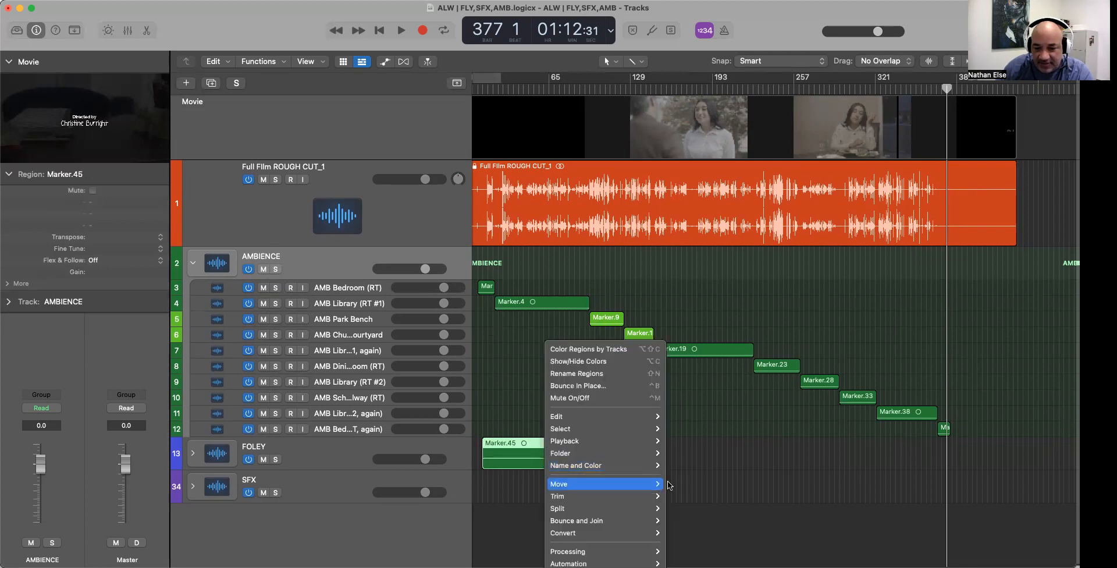
{"action": "mouse_move", "coordinate": [639, 466]}
{"action": "left_click", "coordinate": [689, 489]}
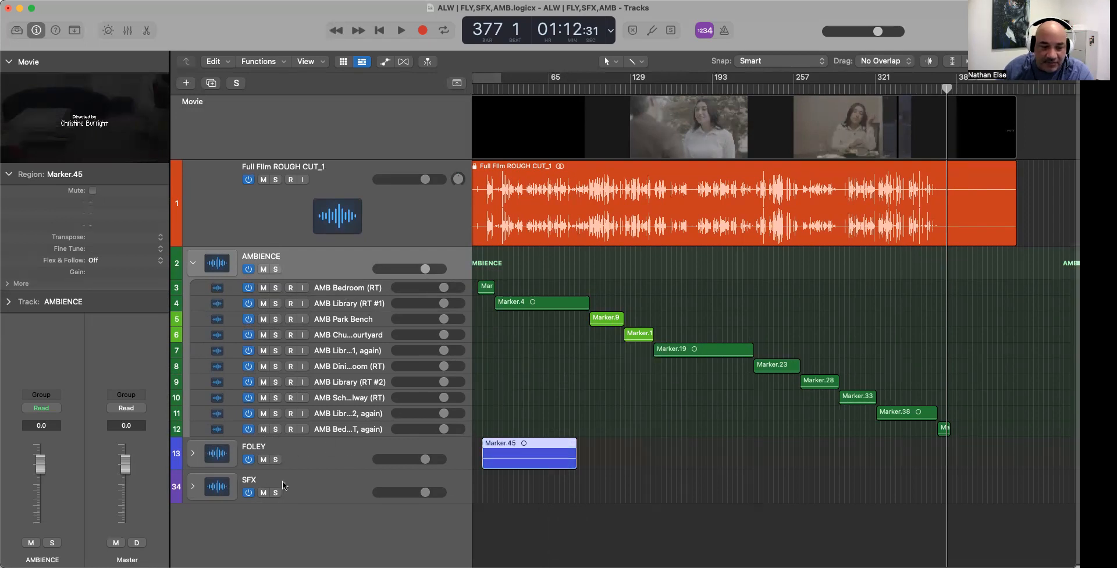
Expand the FOLEY and SFX track stacks, look through their audio tracks, and collapse all stacks
{"action": "left_click", "coordinate": [193, 454]}
{"action": "scroll", "coordinate": [200, 471], "scroll_direction": "down", "scroll_amount": 10}
{"action": "left_click", "coordinate": [192, 492]}
{"action": "scroll", "coordinate": [268, 444], "scroll_direction": "down", "scroll_amount": 10}
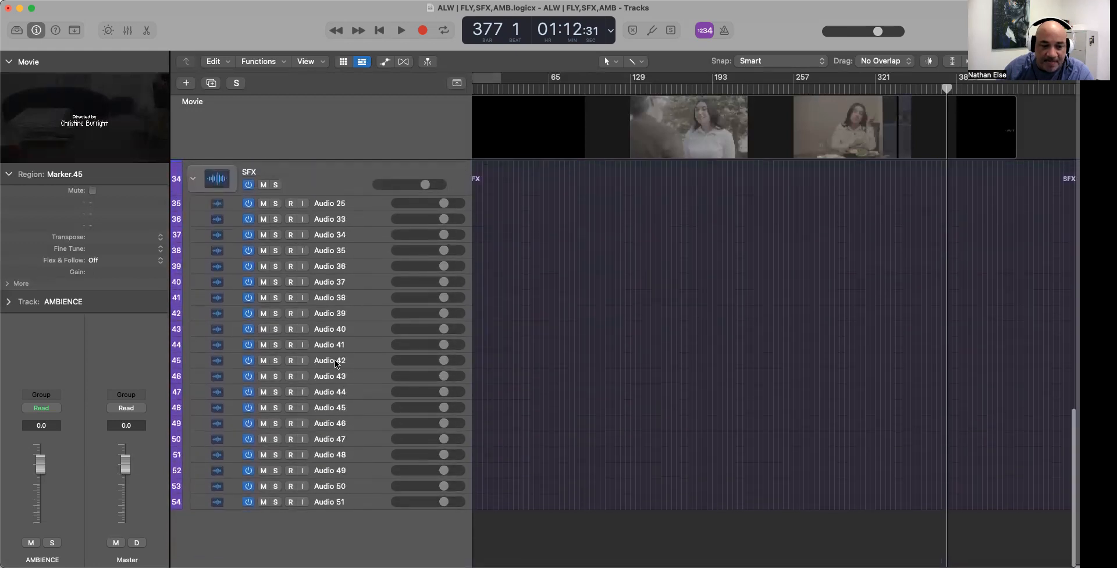
{"action": "scroll", "coordinate": [200, 222], "scroll_direction": "up", "scroll_amount": 6}
{"action": "scroll", "coordinate": [198, 258], "scroll_direction": "up", "scroll_amount": 10}
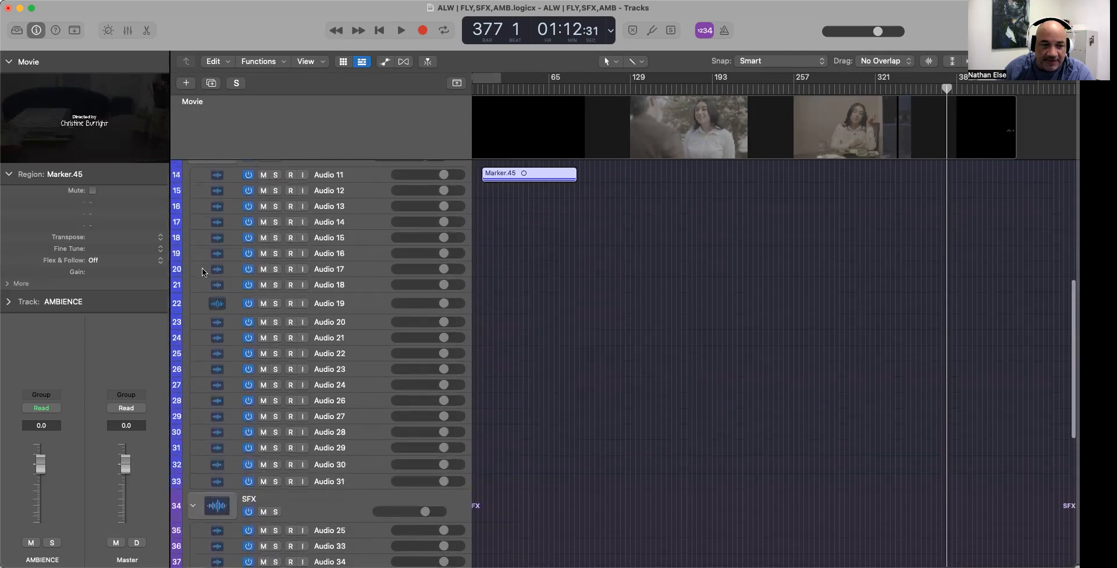
{"action": "left_click", "coordinate": [193, 454], "text": "alt"}
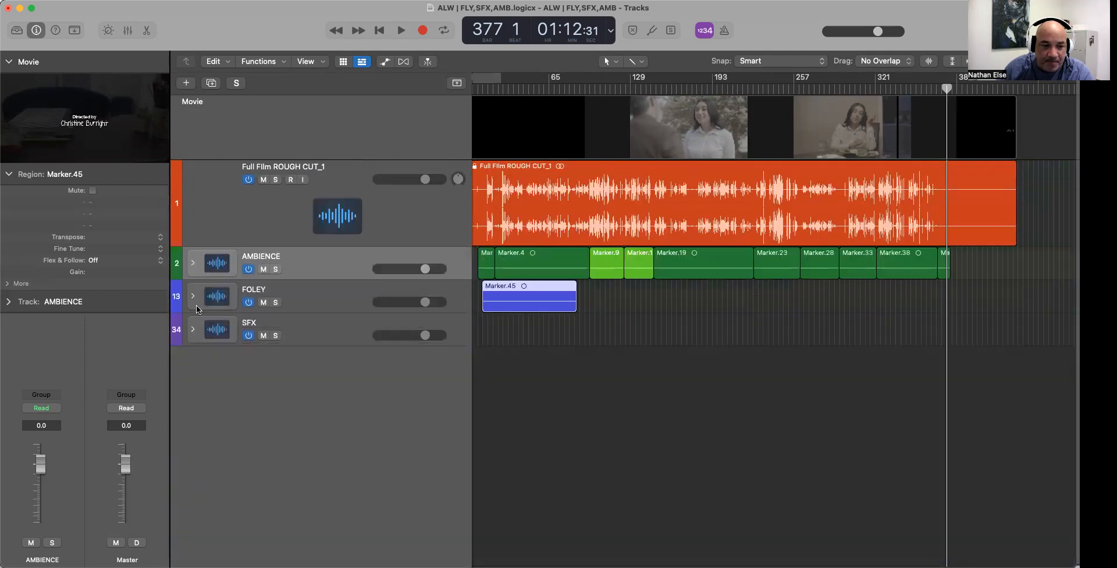
Expand the AMBIENCE track stack, and float an enlarged movie window over the track headers
{"action": "left_click", "coordinate": [194, 264]}
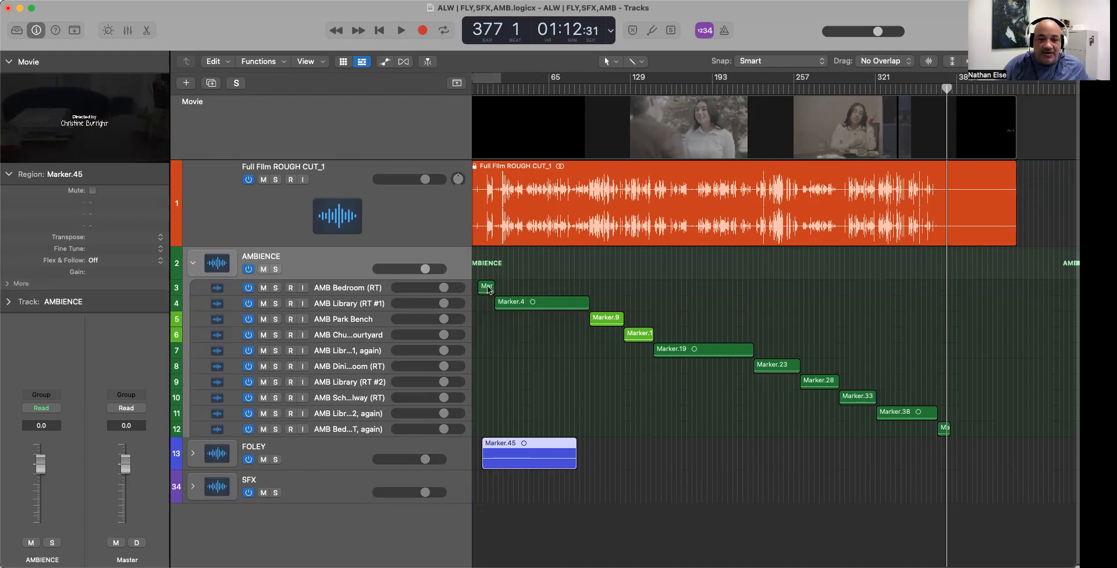
{"action": "scroll", "coordinate": [491, 288], "scroll_direction": "up", "scroll_amount": 10}
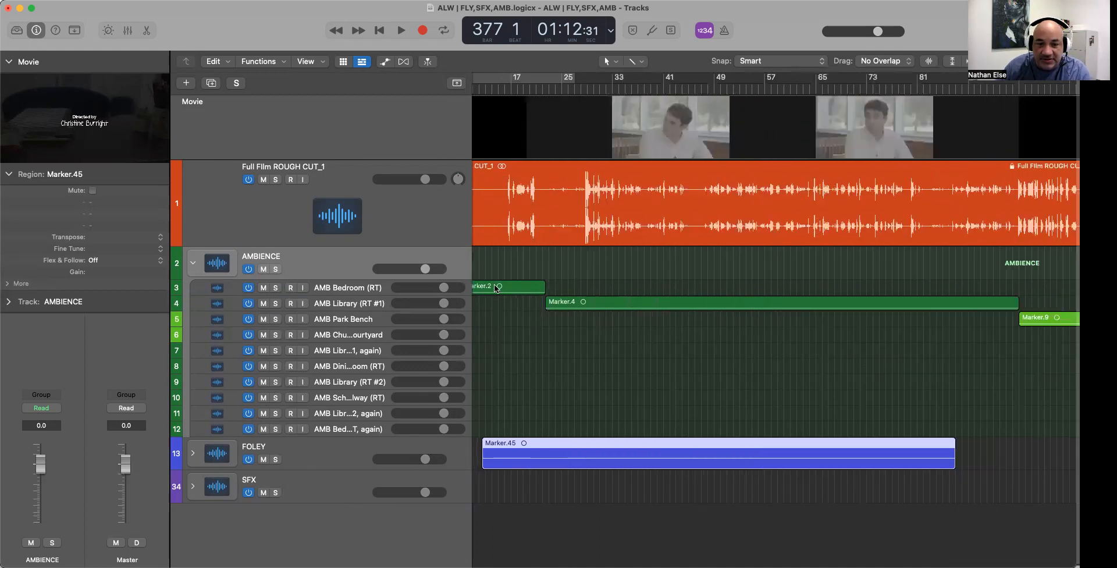
{"action": "scroll", "coordinate": [527, 275], "scroll_direction": "left", "scroll_amount": 3}
{"action": "left_click", "coordinate": [111, 120]}
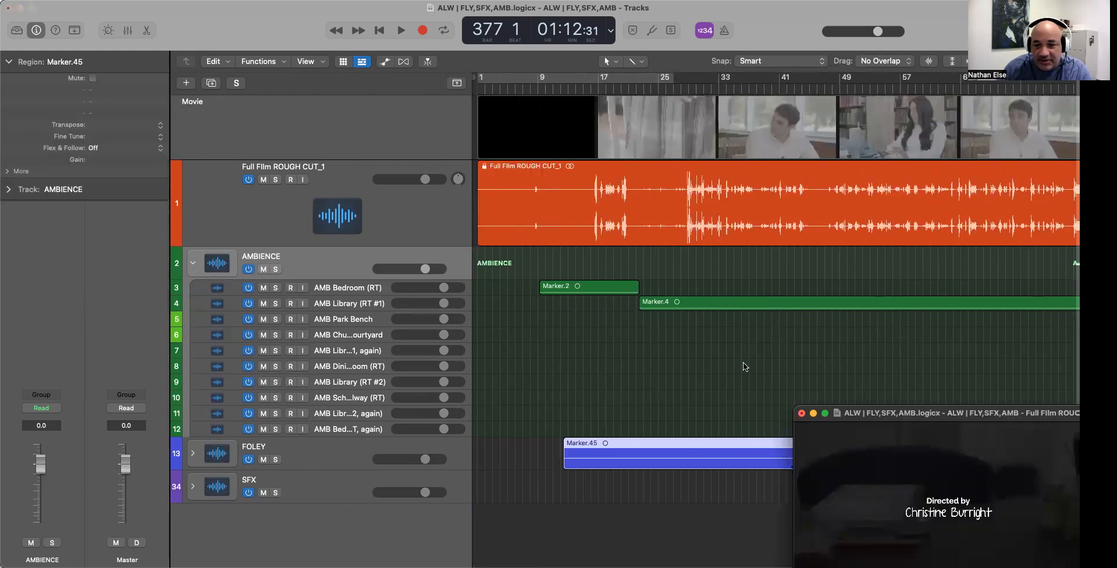
{"action": "left_click_drag", "start_coordinate": [866, 412], "coordinate": [254, 315]}
{"action": "left_click_drag", "start_coordinate": [495, 486], "coordinate": [582, 532]}
Scrub the playhead to bars 21, 32, 103 and 159 to compare the film scenes with the ambience regions
{"action": "left_click_drag", "start_coordinate": [537, 89], "coordinate": [627, 90]}
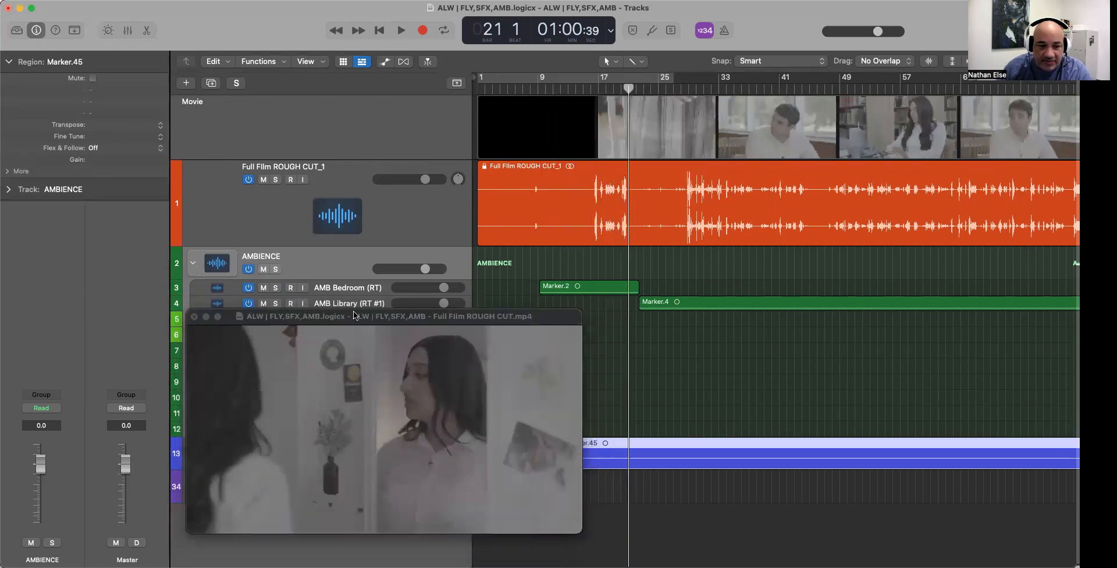
{"action": "left_click_drag", "start_coordinate": [344, 317], "coordinate": [343, 341]}
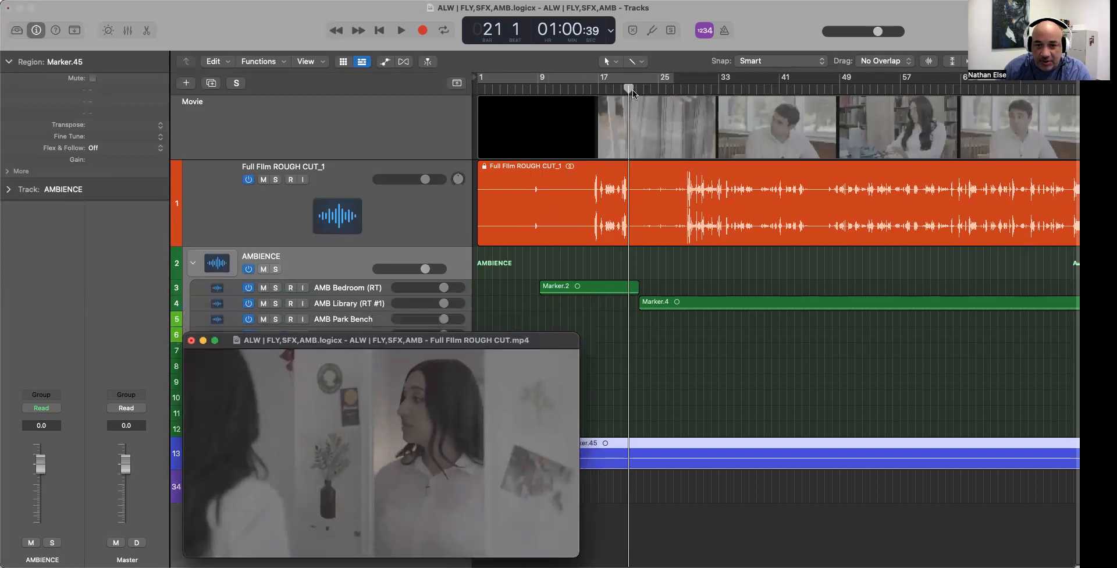
{"action": "left_click_drag", "start_coordinate": [627, 86], "coordinate": [711, 88]}
{"action": "key", "text": "super+Left"}
{"action": "key", "text": "super+Left"}
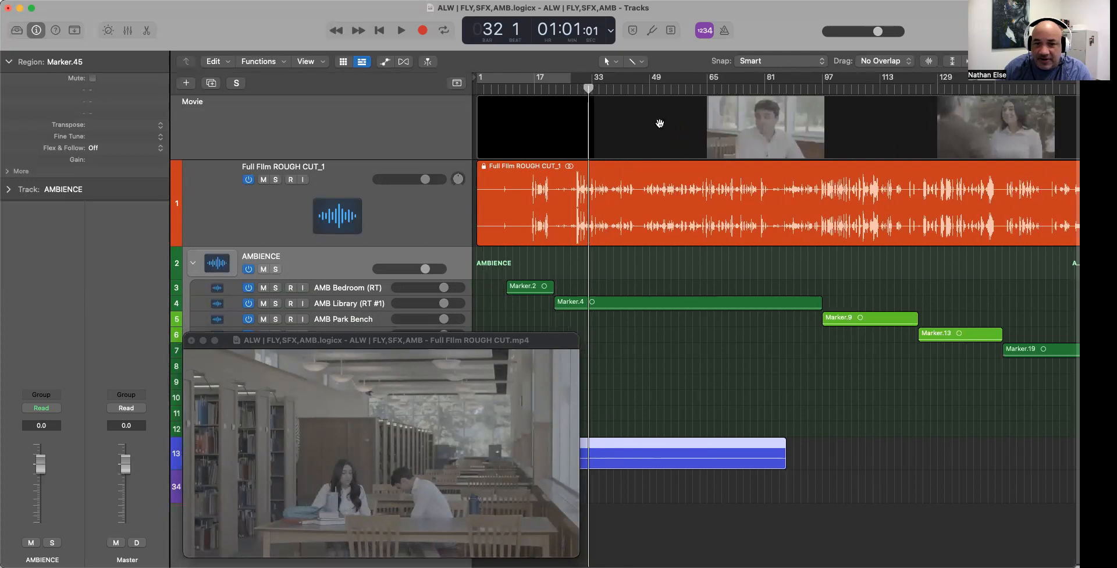
{"action": "left_click_drag", "start_coordinate": [589, 87], "coordinate": [843, 92]}
{"action": "scroll", "coordinate": [607, 275], "scroll_direction": "down", "scroll_amount": 5}
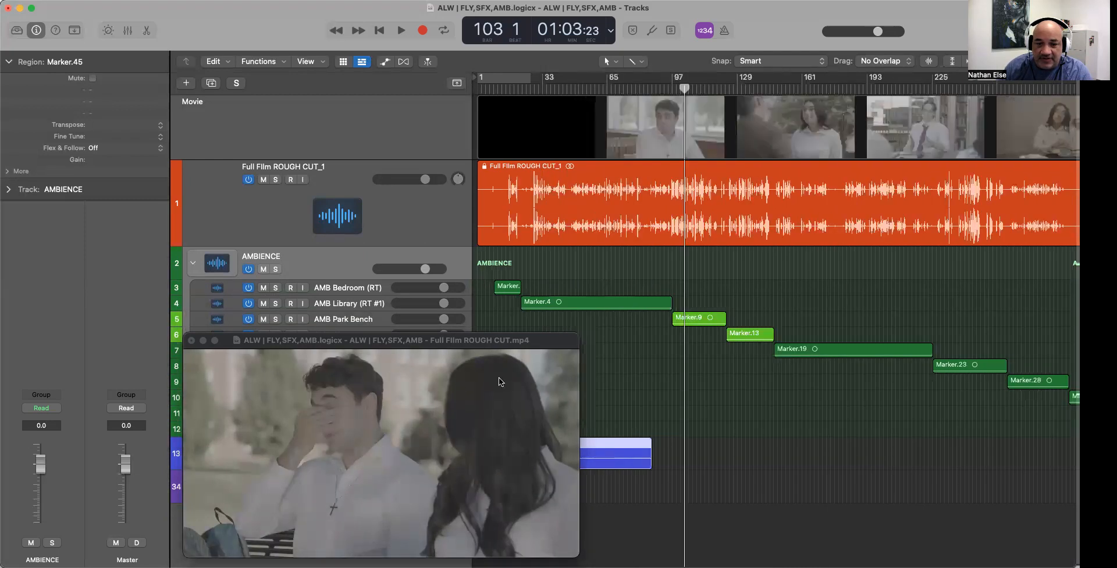
{"action": "scroll", "coordinate": [577, 254], "scroll_direction": "down", "scroll_amount": 3}
{"action": "left_click_drag", "start_coordinate": [628, 89], "coordinate": [711, 91]}
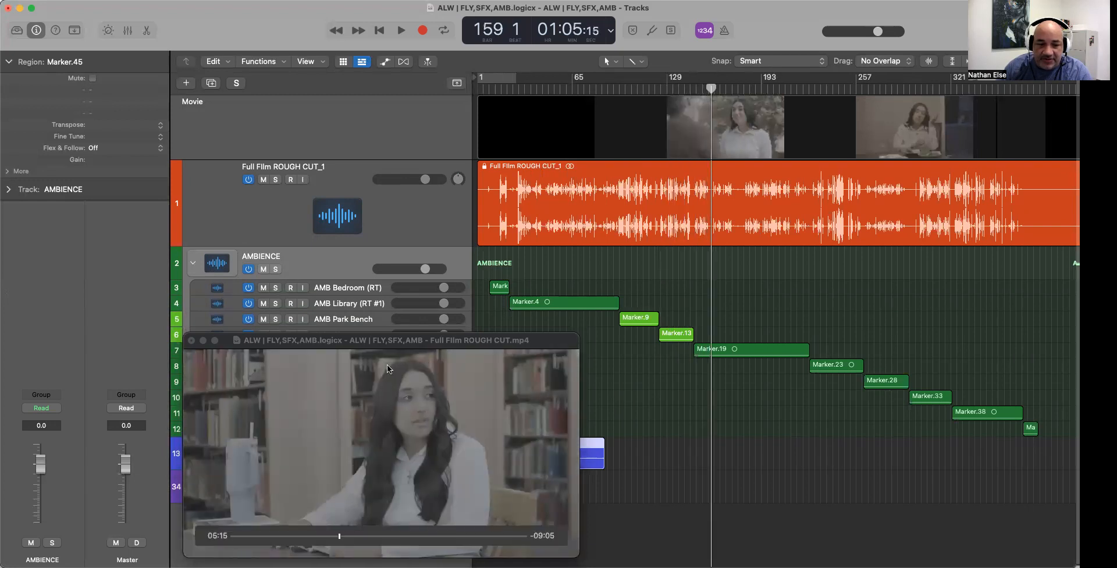
Move the movie window off the track headers, close it, and place the playhead at bar 170
{"action": "left_click_drag", "start_coordinate": [352, 352], "coordinate": [657, 247]}
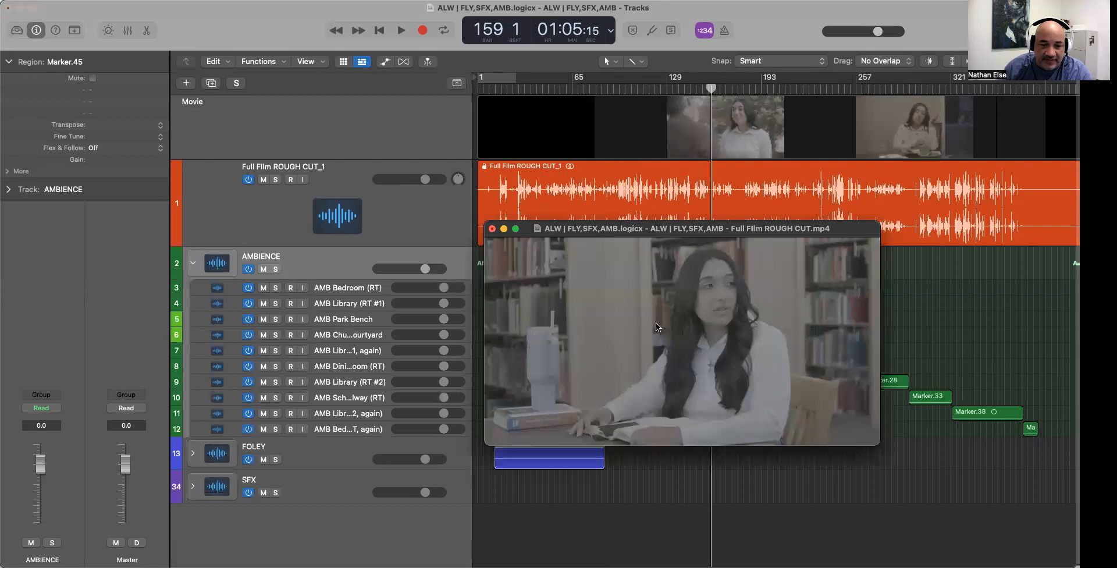
{"action": "left_click_drag", "start_coordinate": [647, 329], "coordinate": [687, 434]}
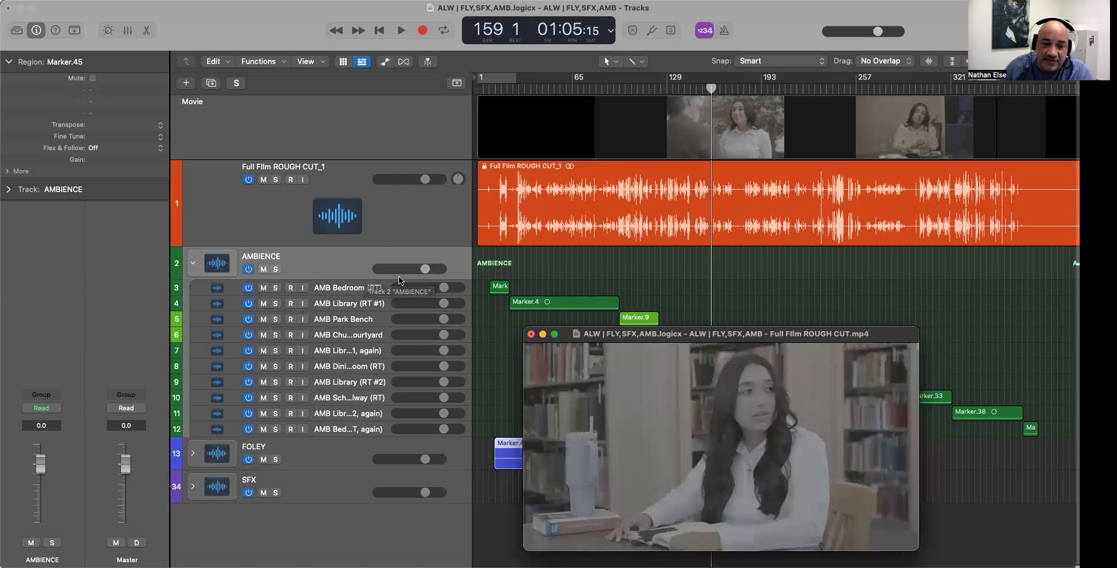
{"action": "left_click", "coordinate": [531, 334]}
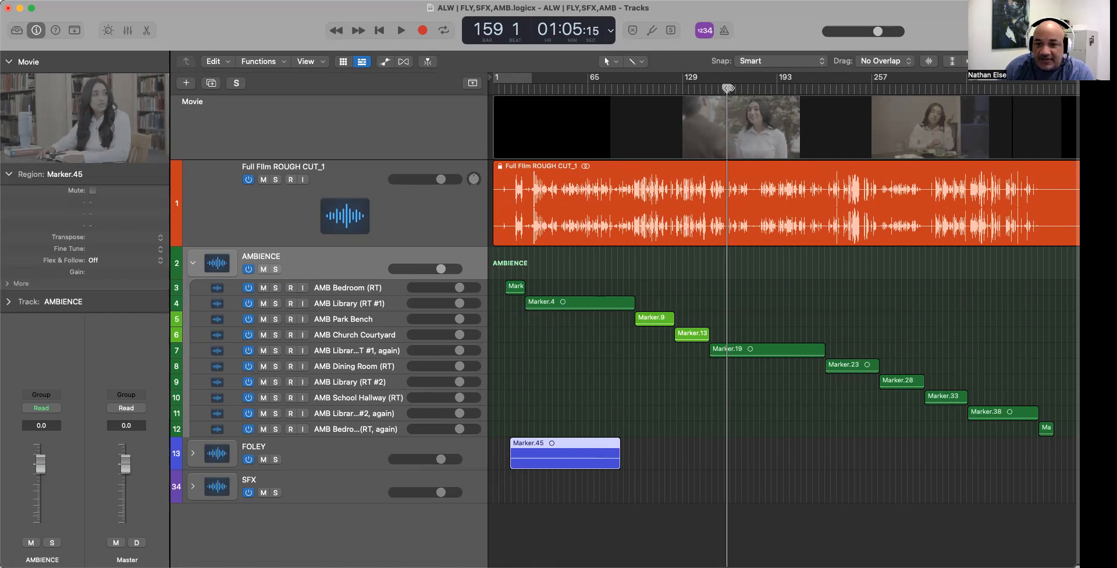
{"action": "left_click_drag", "start_coordinate": [728, 88], "coordinate": [742, 88]}
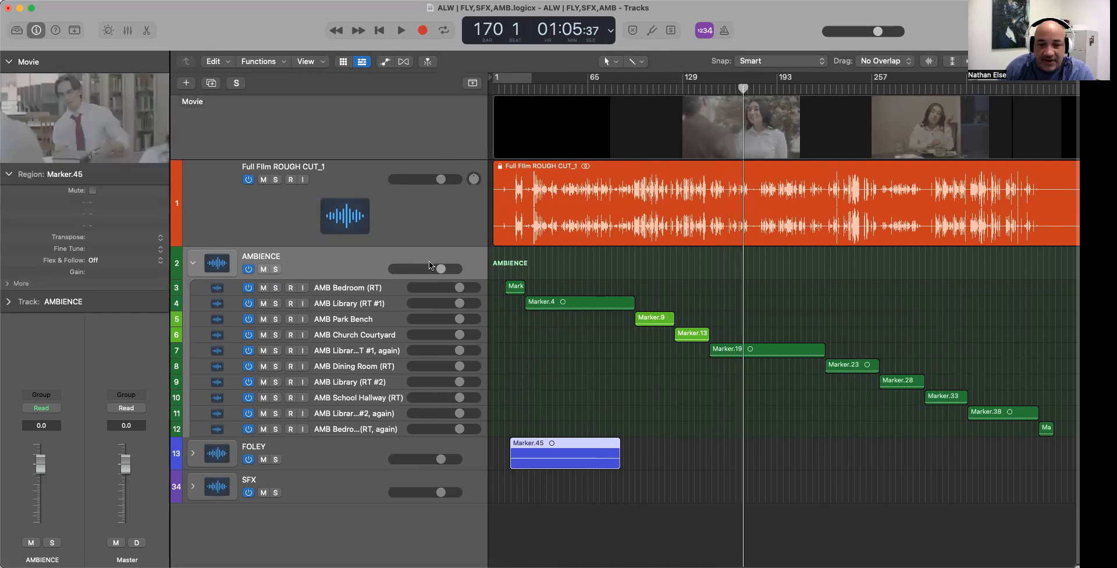
Reopen the floating movie window over the upper track headers and view the scene at bar 278 within the Marker.28 region
{"action": "left_click", "coordinate": [93, 117]}
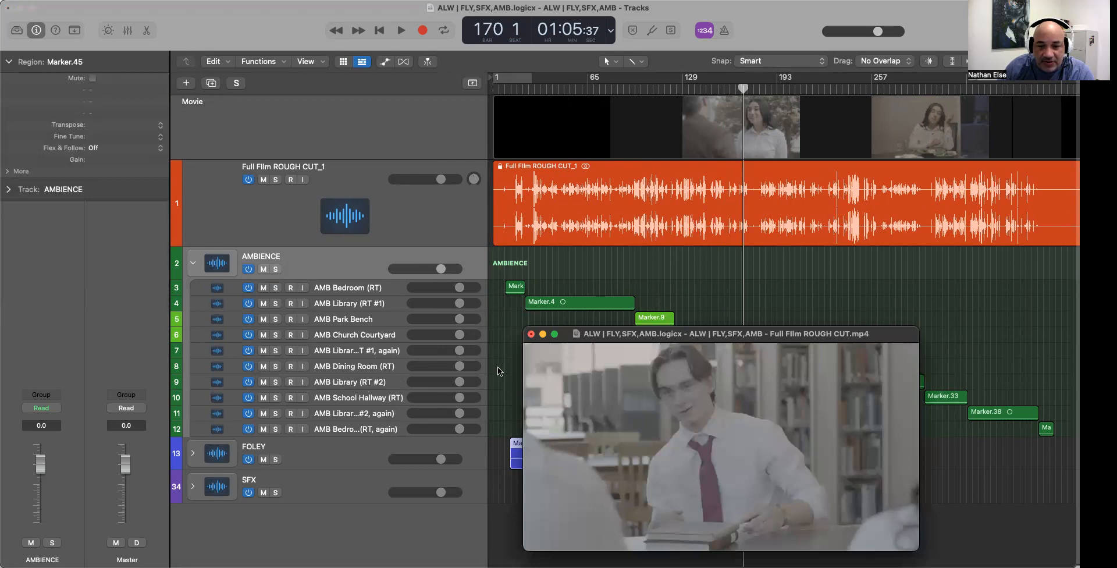
{"action": "left_click_drag", "start_coordinate": [603, 334], "coordinate": [274, 172]}
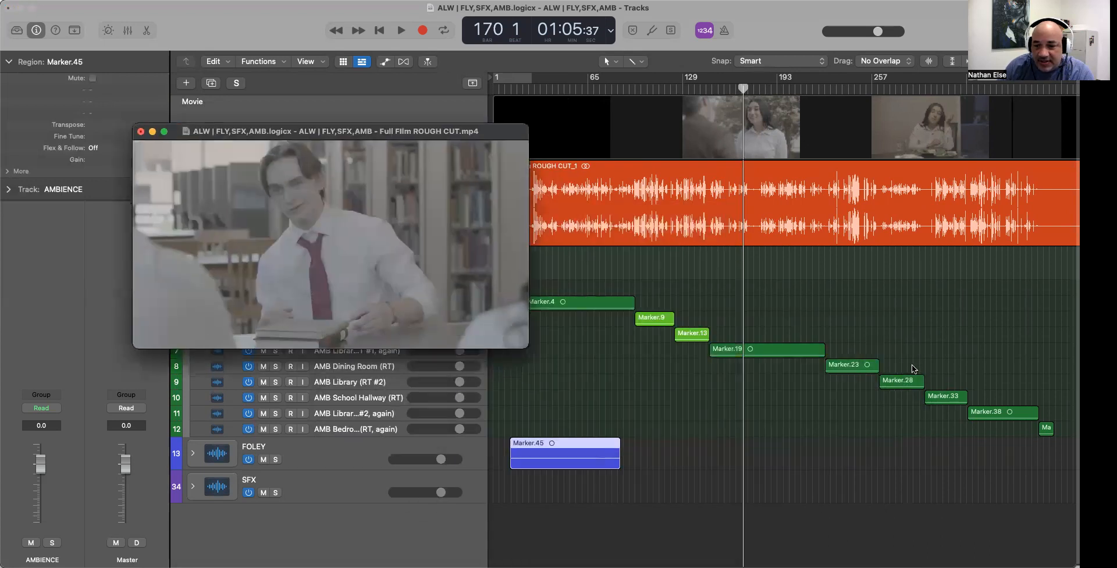
{"action": "left_click", "coordinate": [902, 88]}
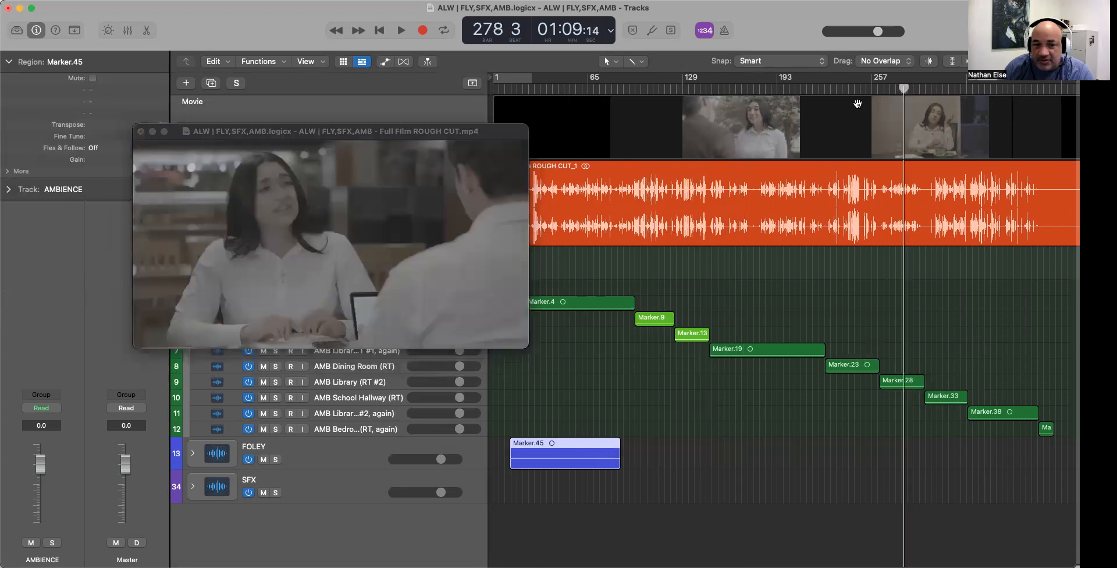
Move the playhead back to bar 261 to view the scene there, and close the floating movie window
{"action": "left_click_drag", "start_coordinate": [904, 89], "coordinate": [876, 90]}
{"action": "key", "text": "super+Left"}
{"action": "key", "text": "super+Left"}
{"action": "key", "text": "super+Left"}
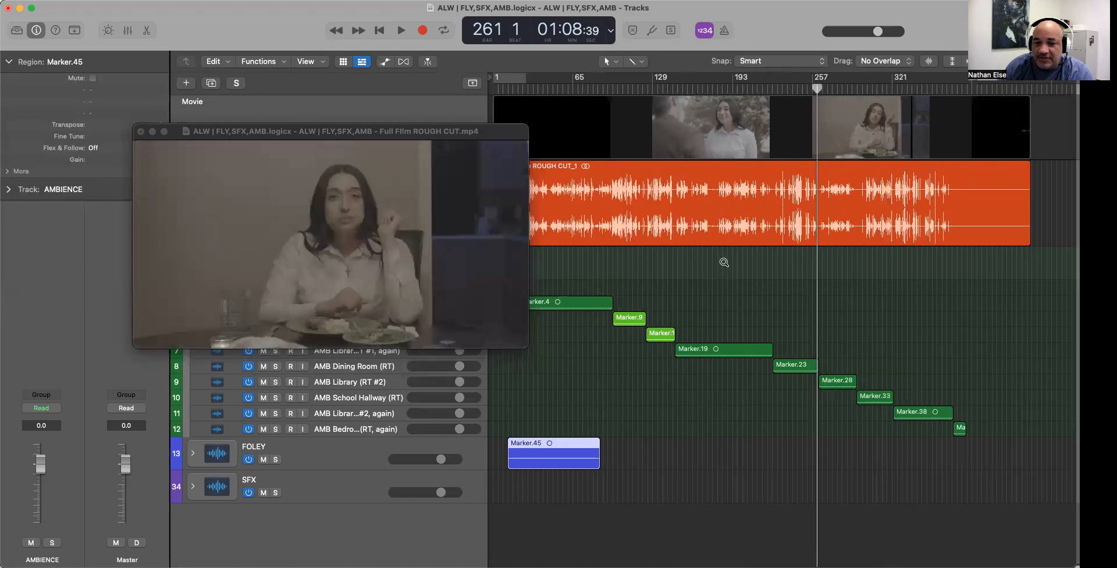
{"action": "left_click_drag", "start_coordinate": [709, 90], "coordinate": [709, 93]}
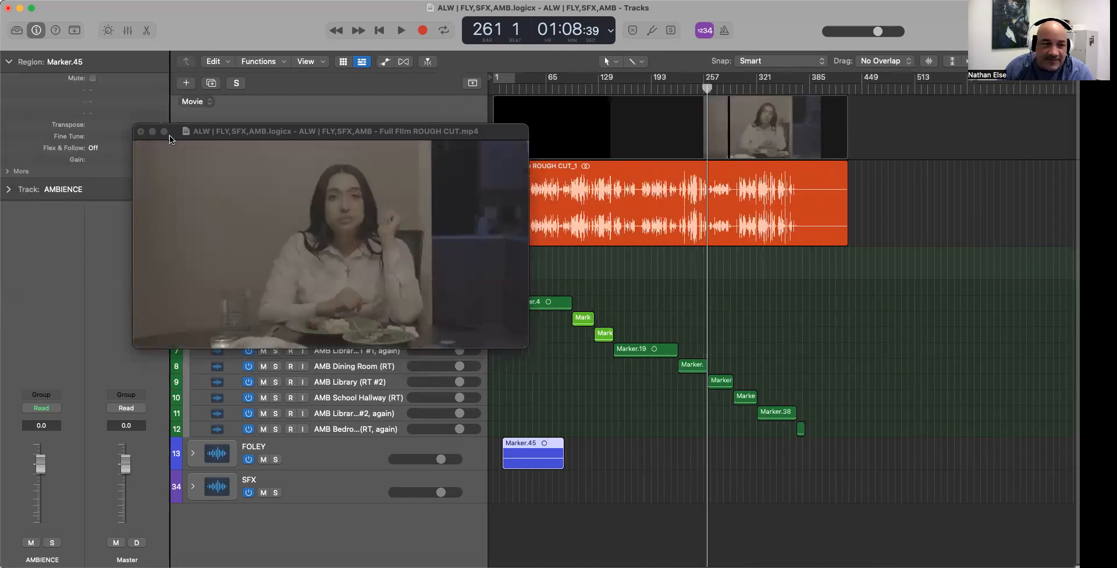
{"action": "left_click", "coordinate": [140, 131]}
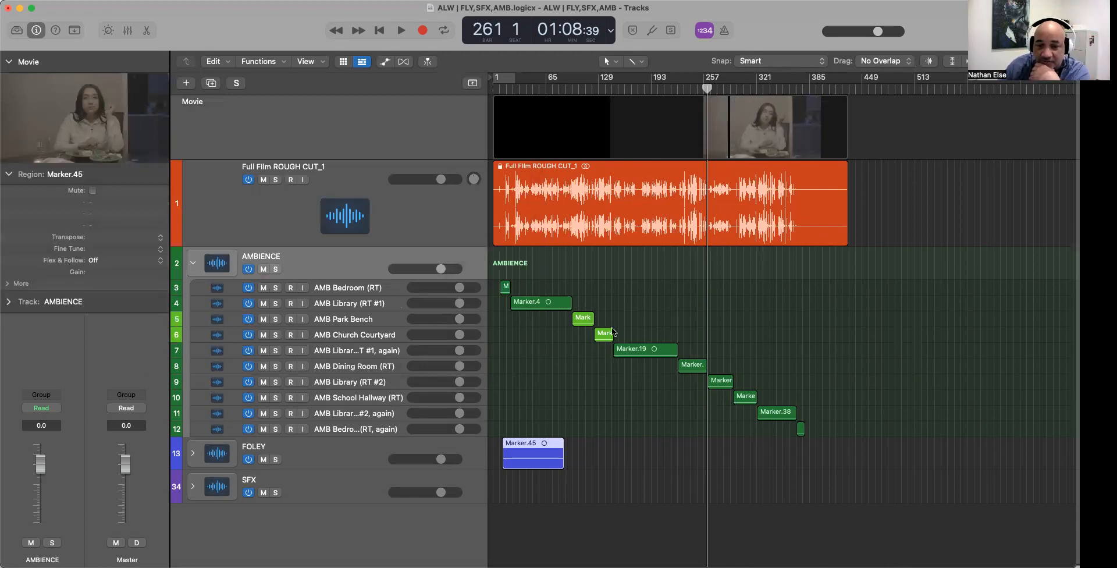
Collapse the AMBIENCE track stack and expand the FOLEY track stack
{"action": "left_click", "coordinate": [192, 264]}
{"action": "left_click", "coordinate": [193, 296]}
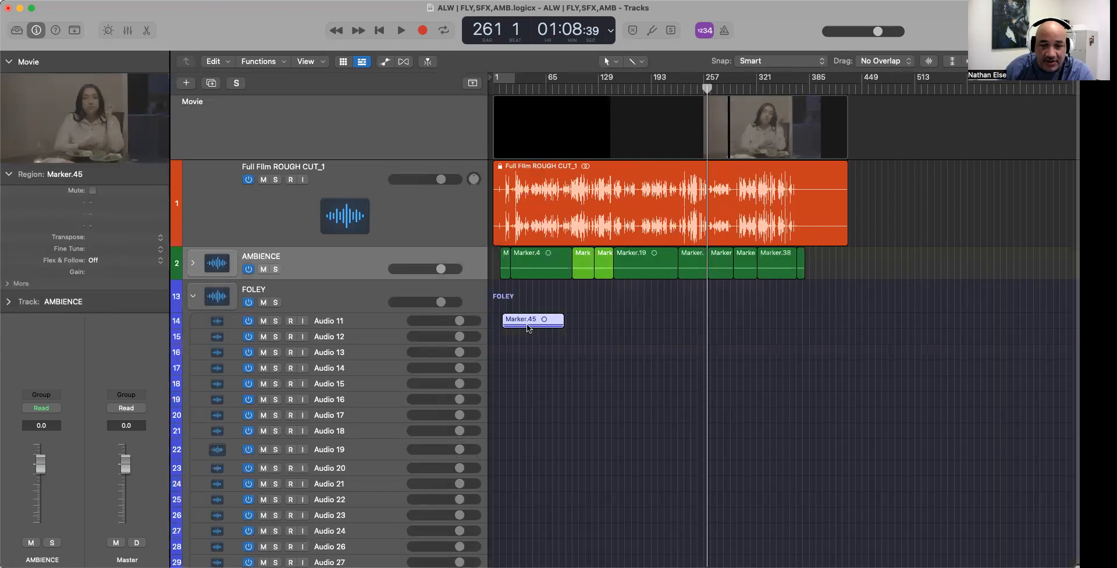
Examine the FOLEY stack's tracks from Audio 11 to Audio 31 and compare its Marker.45 region with the ambience regions across the film
{"action": "scroll", "coordinate": [528, 322], "scroll_direction": "up", "scroll_amount": 2}
{"action": "scroll", "coordinate": [528, 322], "scroll_direction": "up", "scroll_amount": 3}
{"action": "scroll", "coordinate": [529, 322], "scroll_direction": "down", "scroll_amount": 3}
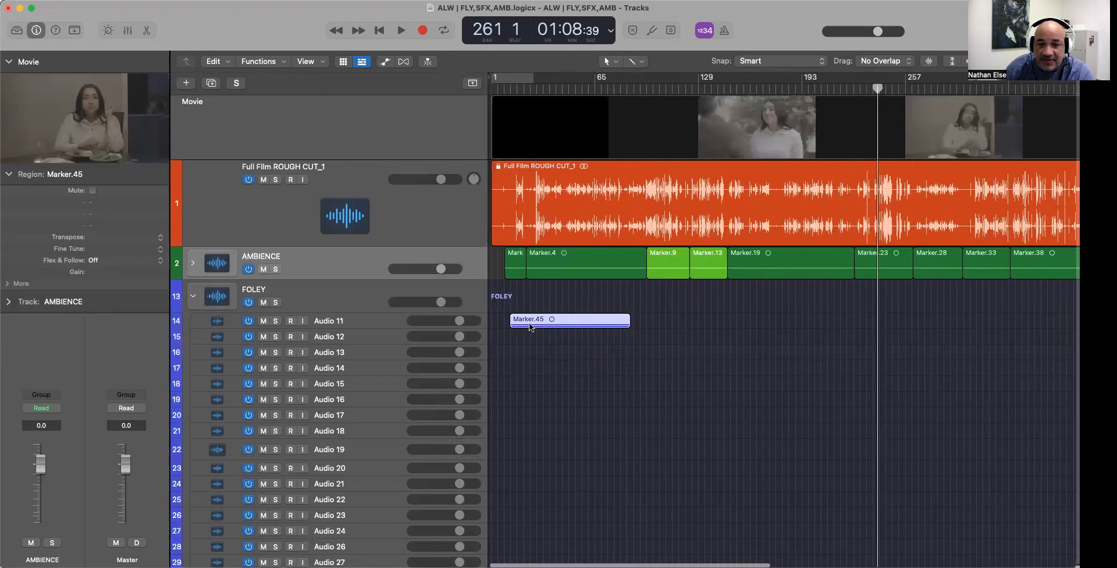
{"action": "scroll", "coordinate": [584, 322], "scroll_direction": "down", "scroll_amount": 2}
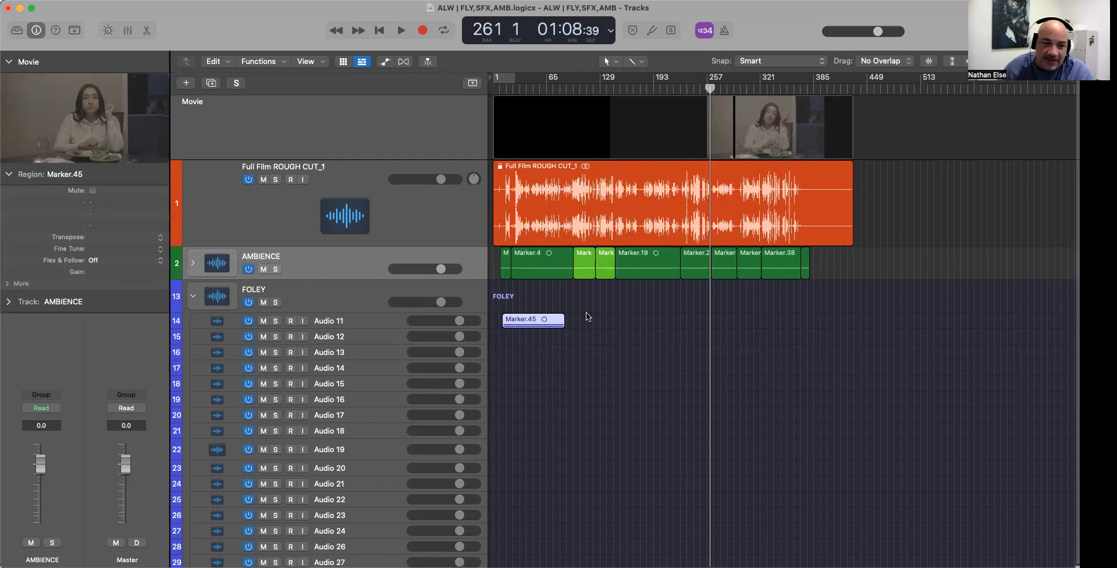
{"action": "scroll", "coordinate": [579, 325], "scroll_direction": "down", "scroll_amount": 3}
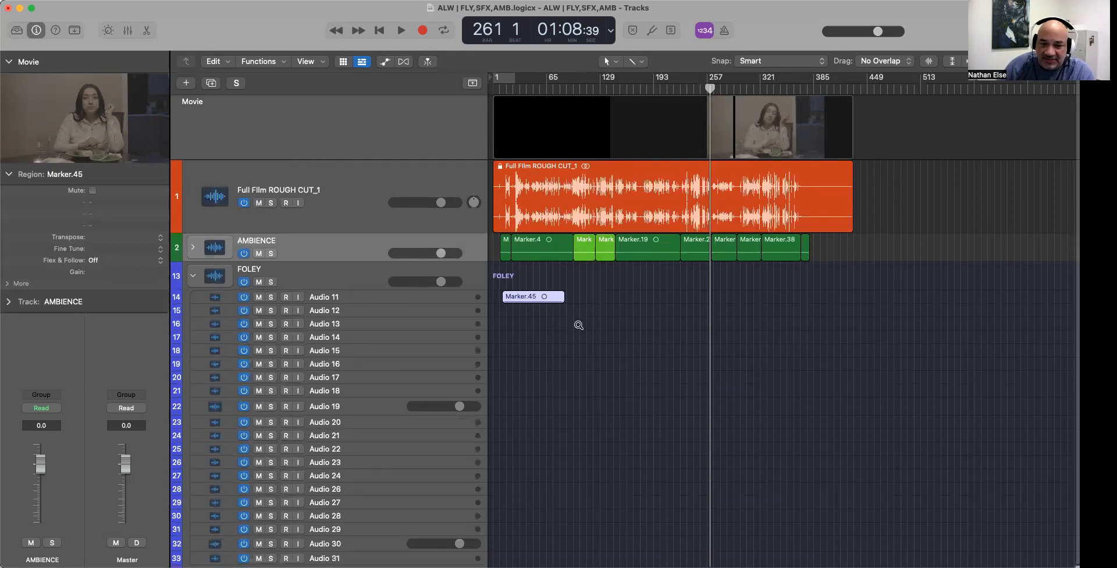
{"action": "scroll", "coordinate": [578, 324], "scroll_direction": "down", "scroll_amount": 2}
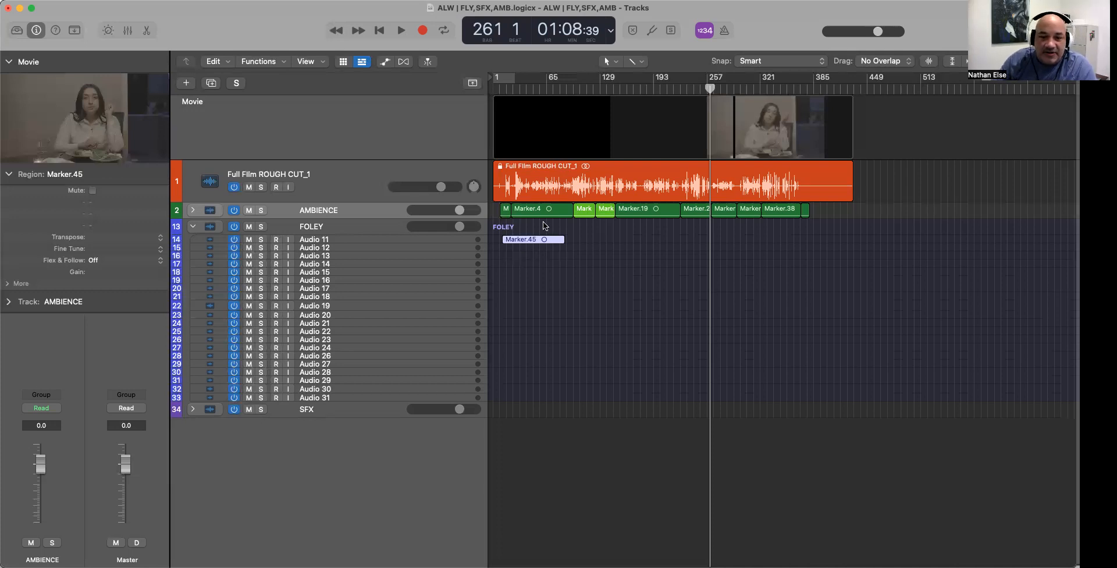
{"action": "scroll", "coordinate": [674, 221], "scroll_direction": "up", "scroll_amount": 5}
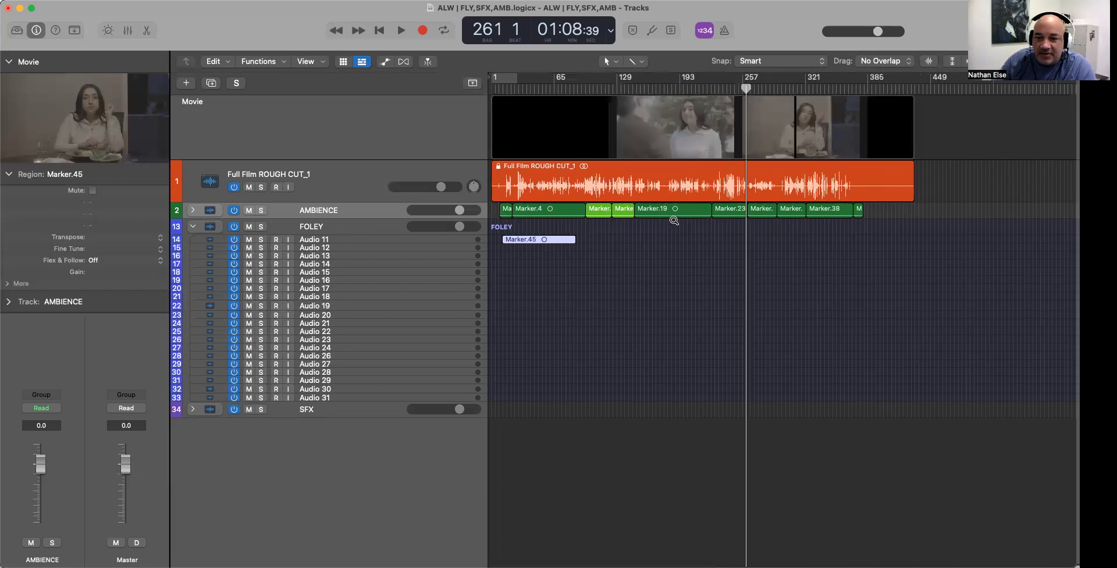
{"action": "scroll", "coordinate": [674, 221], "scroll_direction": "down", "scroll_amount": 3}
{"action": "scroll", "coordinate": [674, 220], "scroll_direction": "up", "scroll_amount": 3}
{"action": "scroll", "coordinate": [680, 219], "scroll_direction": "down", "scroll_amount": 2}
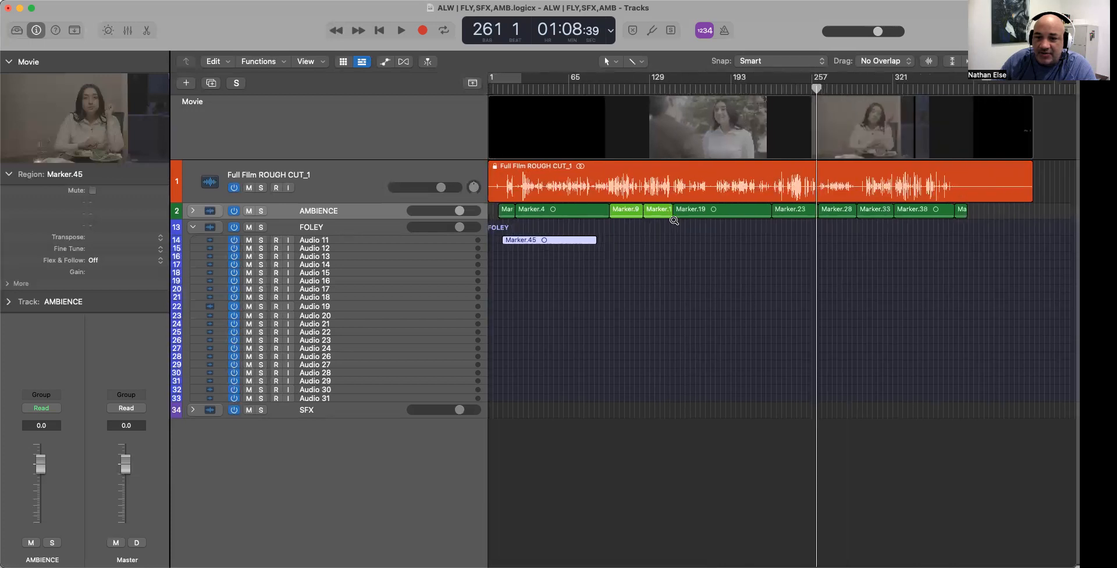